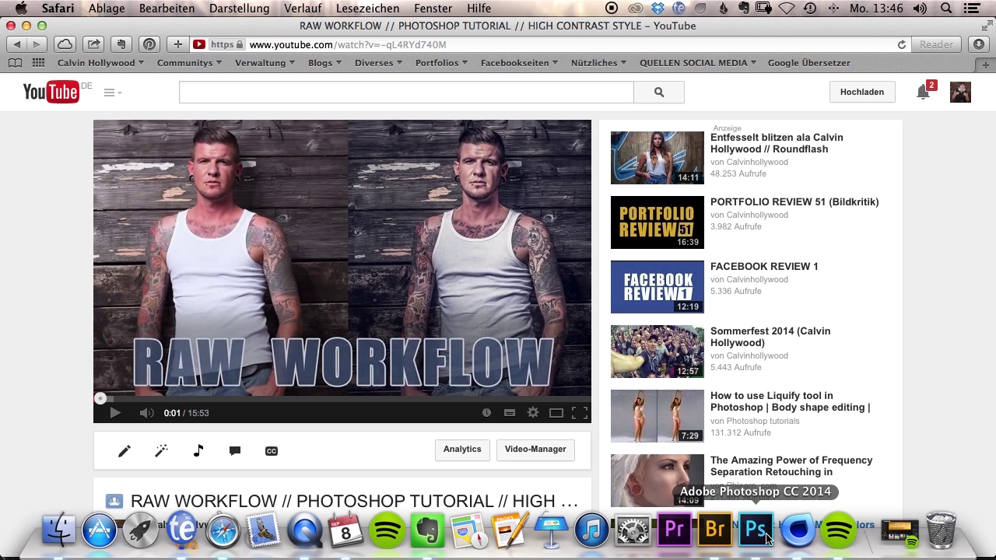
Switch from the YouTube tutorial in Safari to Photoshop with the studio portrait
left_click(755, 536)
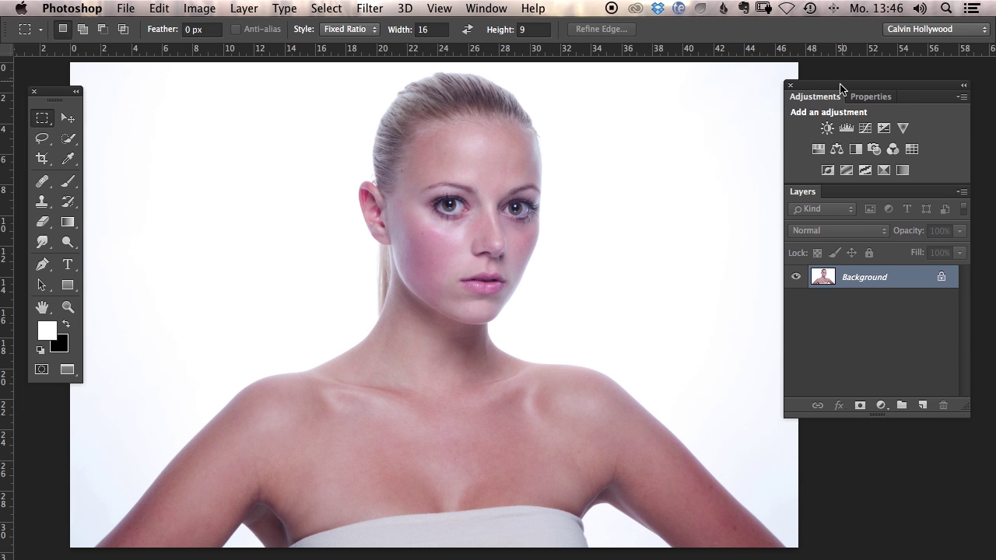
left_click_drag(841, 88, 844, 93)
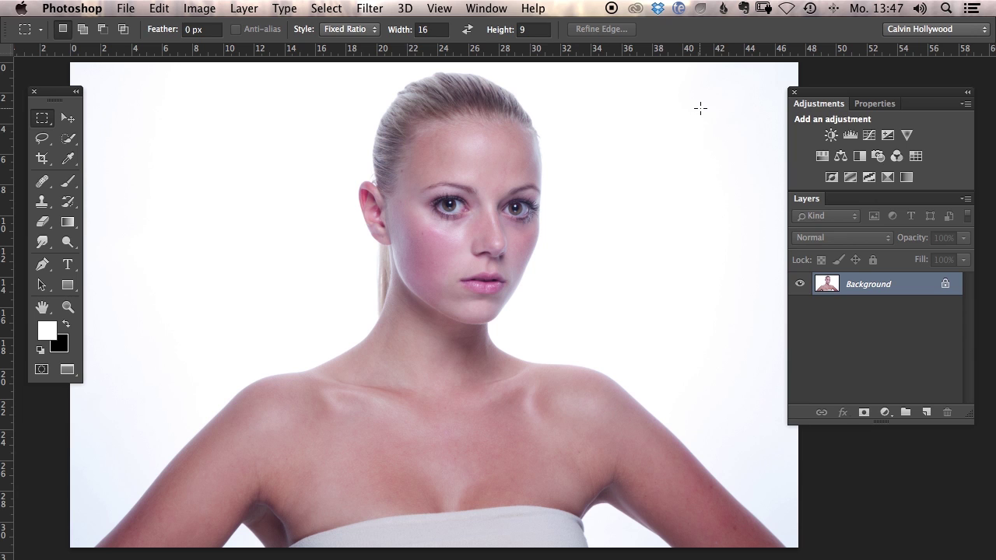
left_click(68, 159)
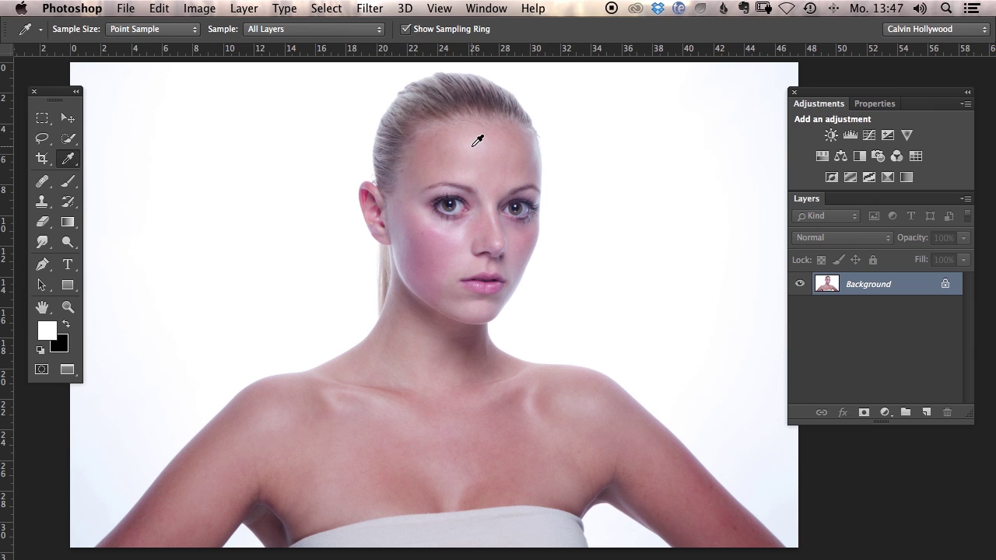
right_click(69, 161)
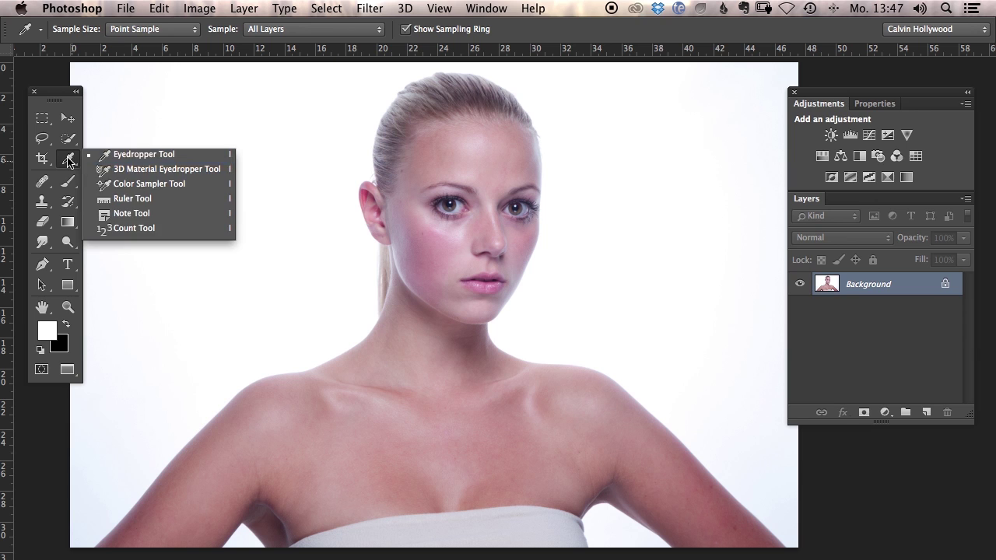
left_click(43, 120)
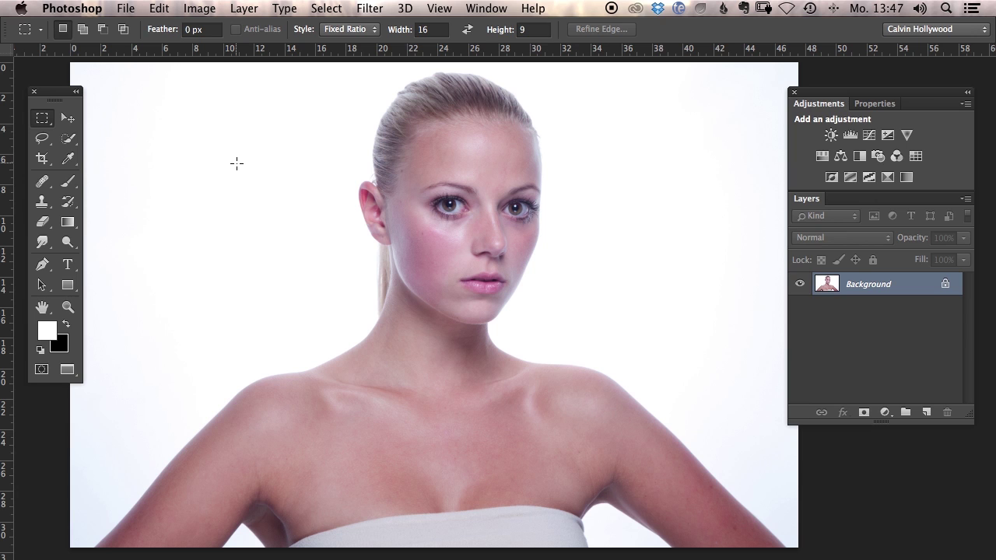
Duplicate the Background as Layer 1 with Cmd+J, leaving the Filter menu unused
key("super+j")
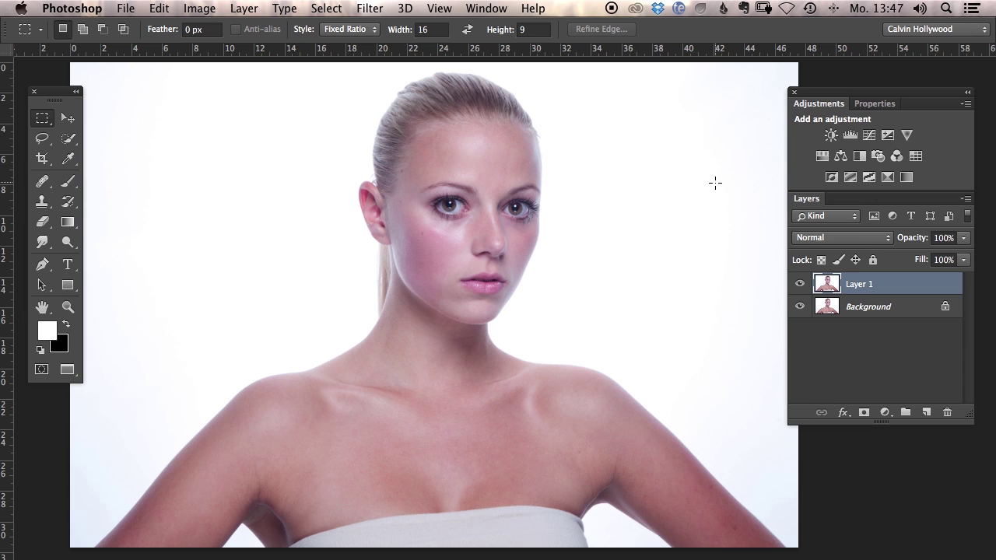
left_click(369, 9)
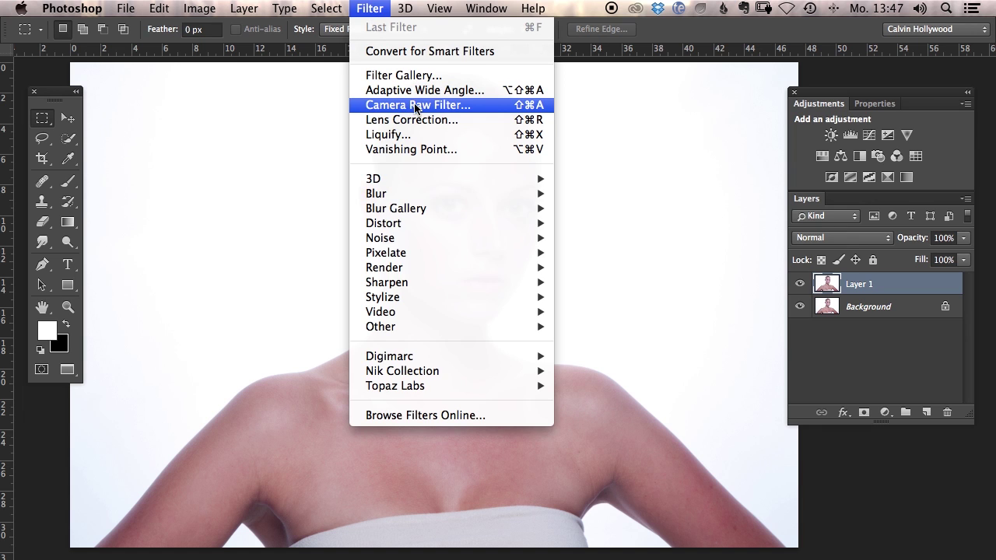
left_click(737, 36)
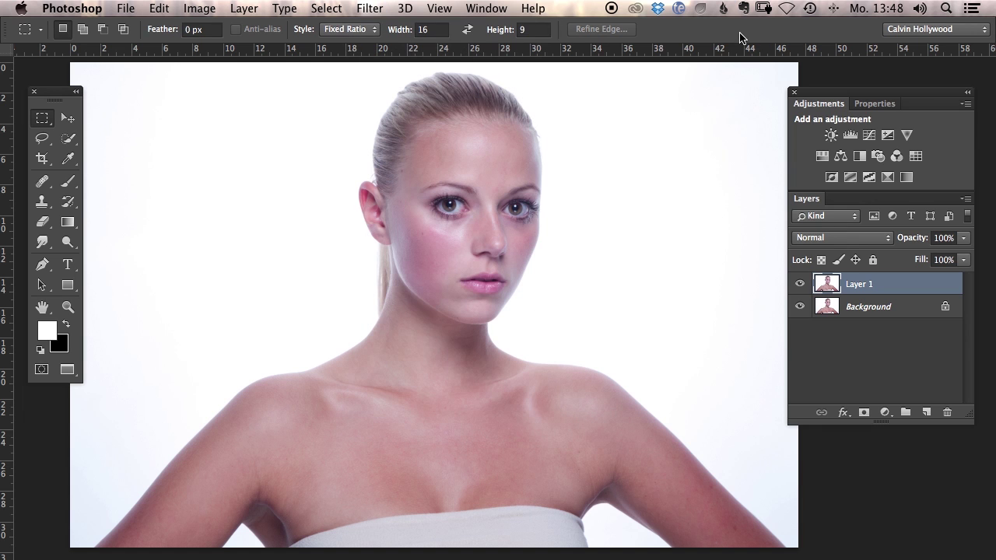
left_click(124, 9)
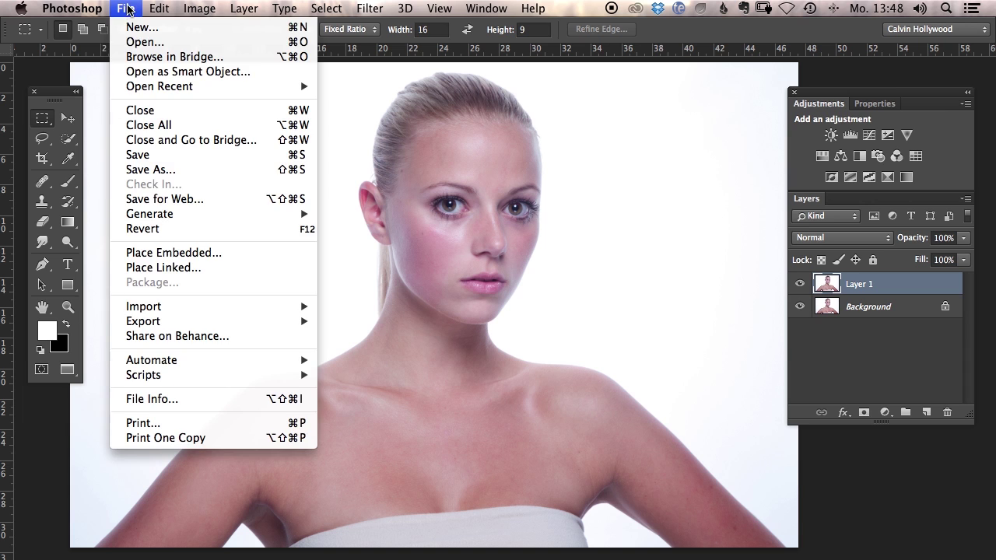
left_click(138, 40)
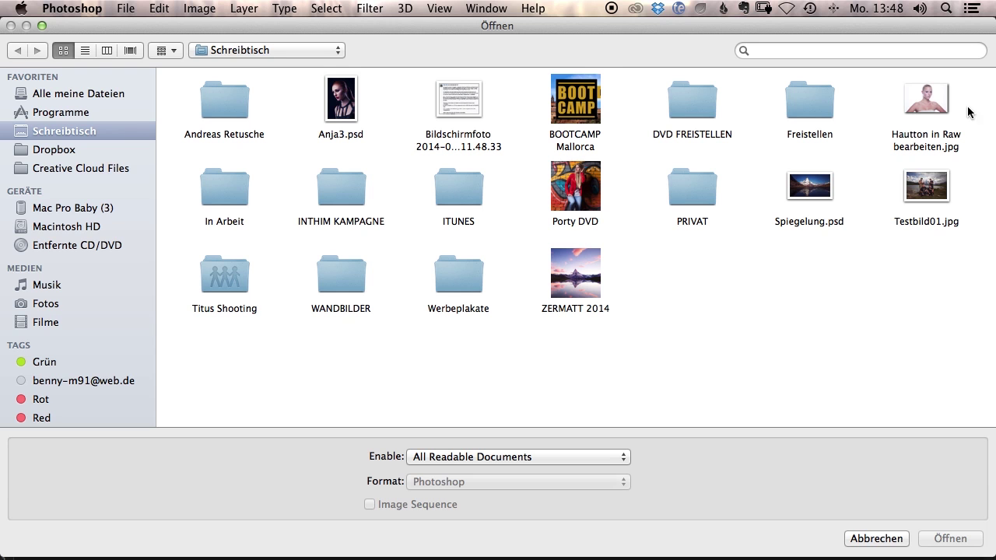
left_click(936, 102)
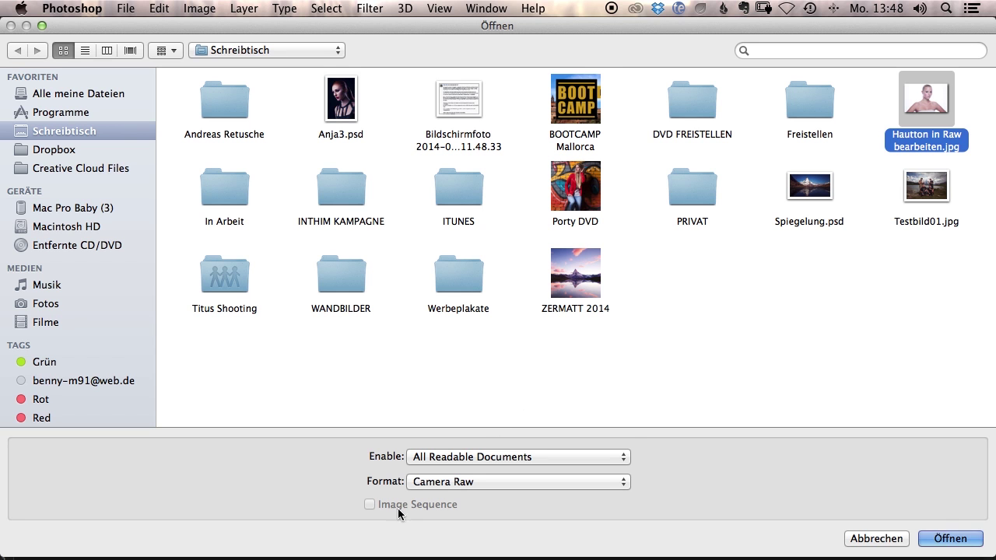
left_click(423, 482)
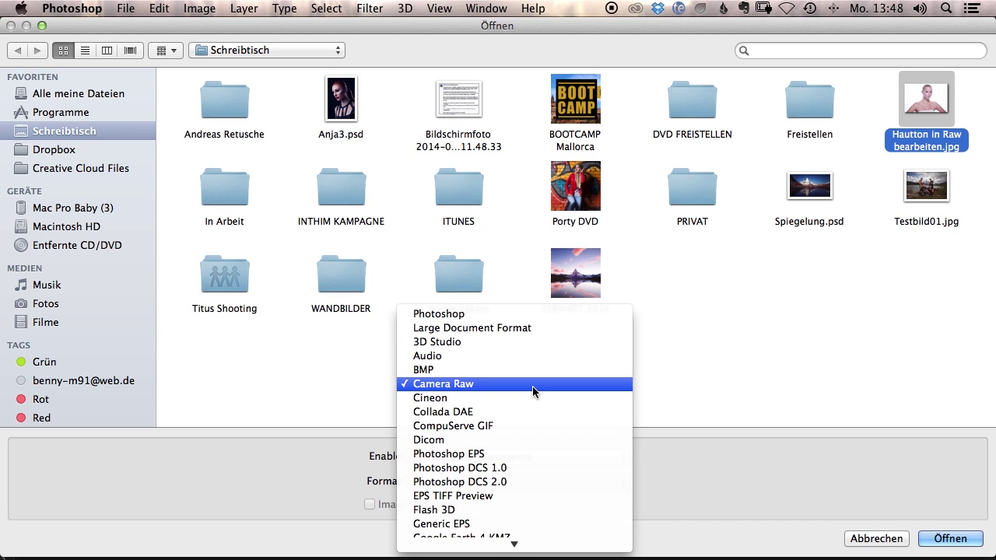
left_click(823, 290)
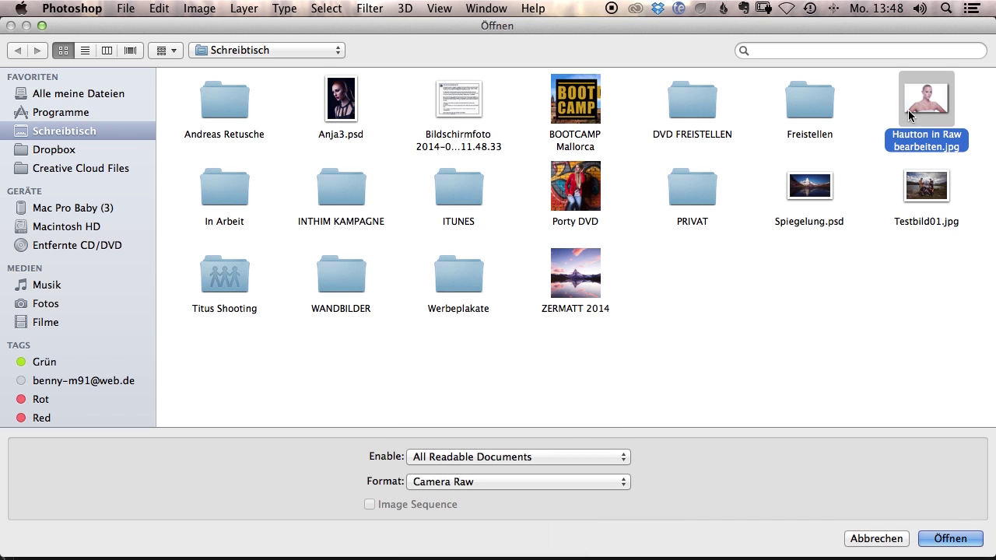
left_click(875, 538)
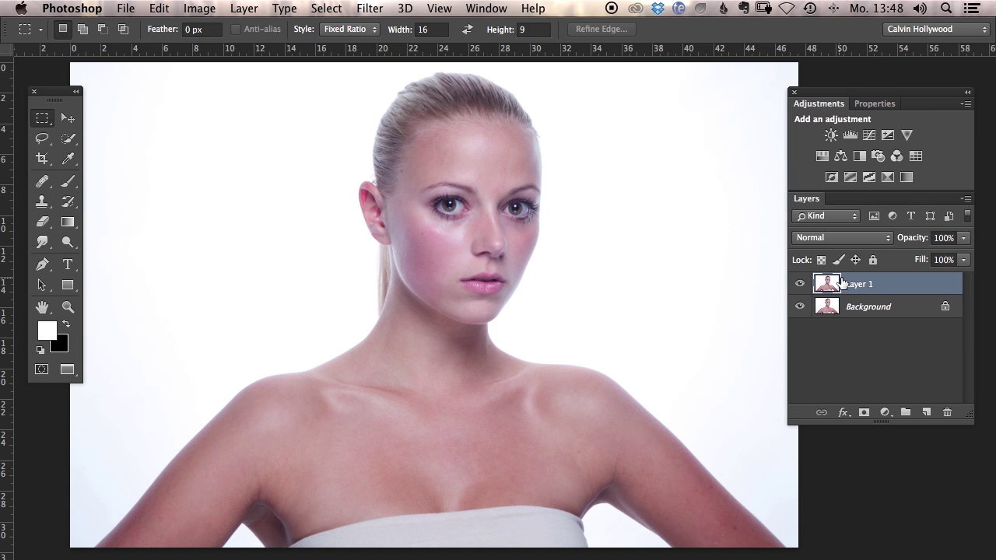
Convert Layer 1 to a smart object for smart filters
left_click(369, 9)
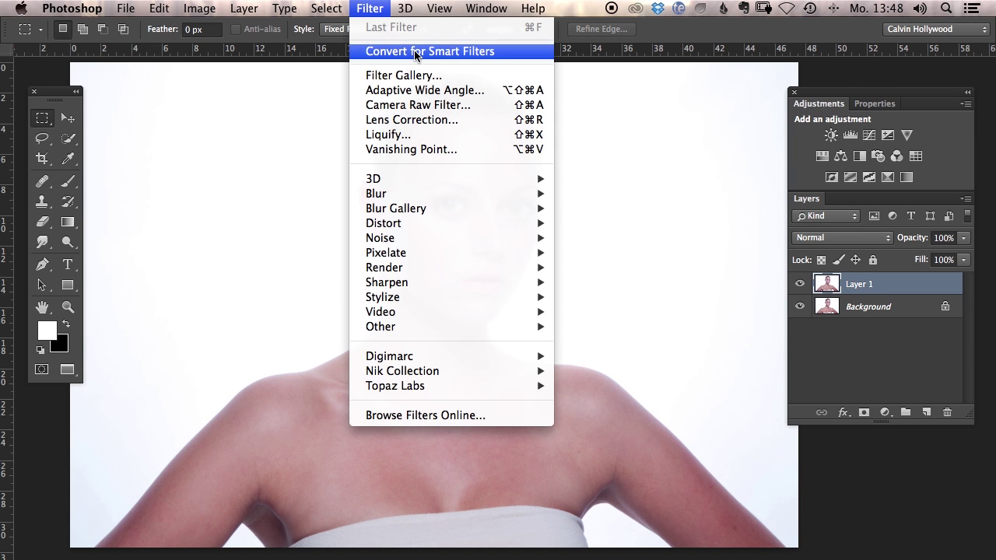
left_click(414, 51)
left_click(629, 246)
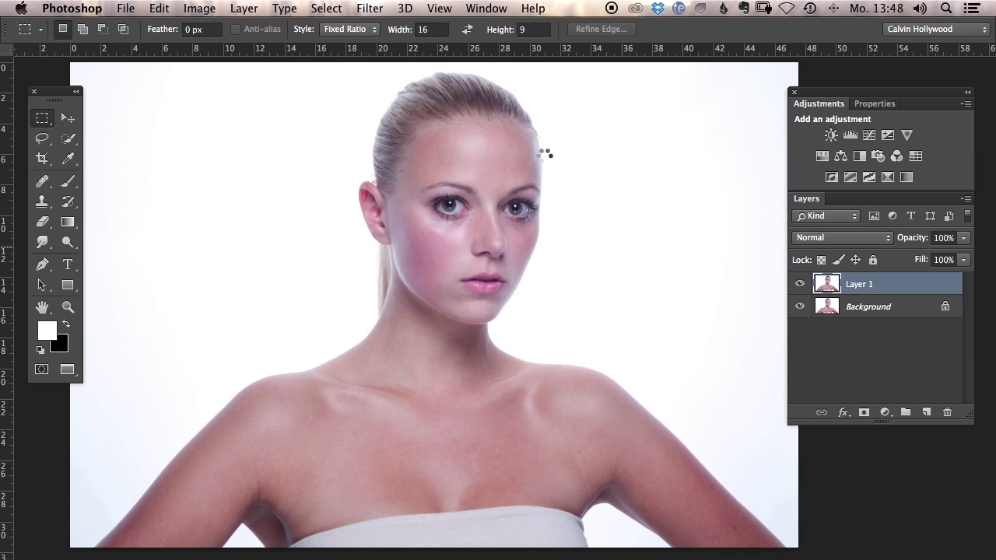
Apply the Camera Raw Filter to Layer 1 and show the HSL / Grayscale saturation sliders
left_click(369, 9)
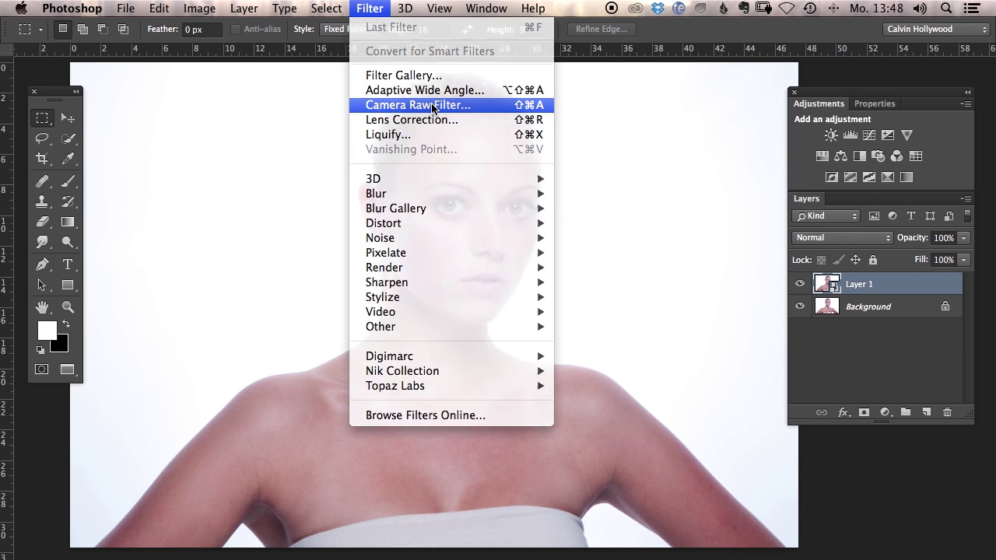
left_click(429, 102)
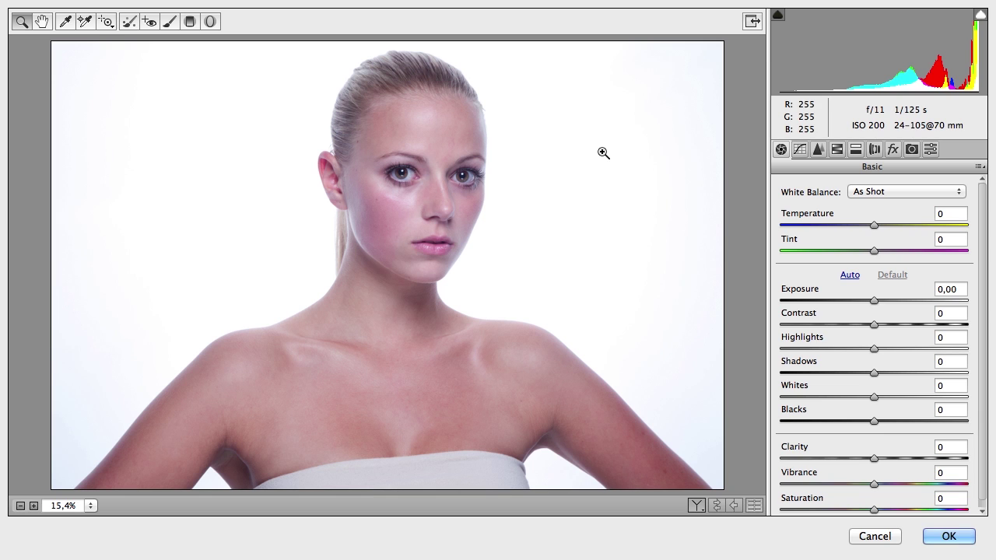
left_click(836, 150)
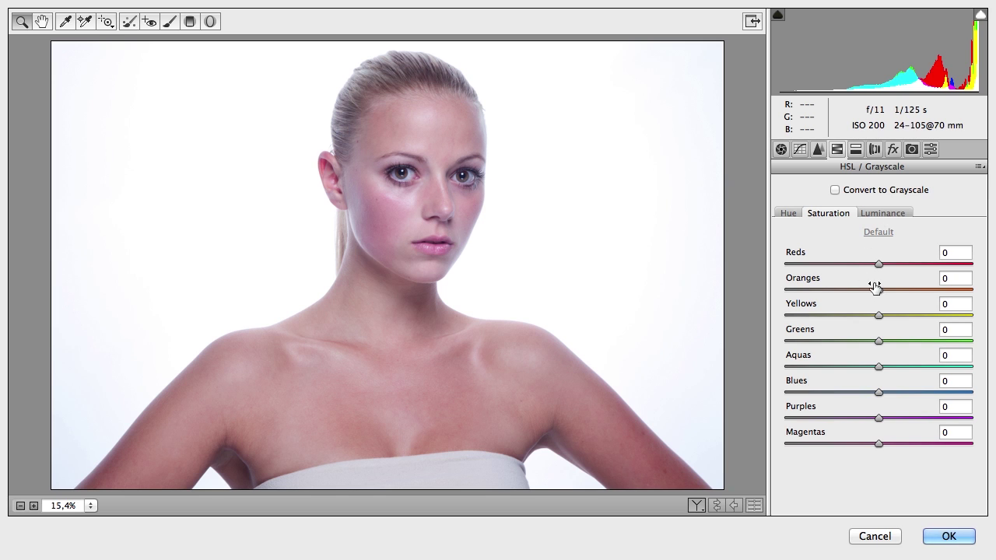
Show the HSL Hue sliders and test a Magentas shift, keeping every hue at 0
left_click(791, 212)
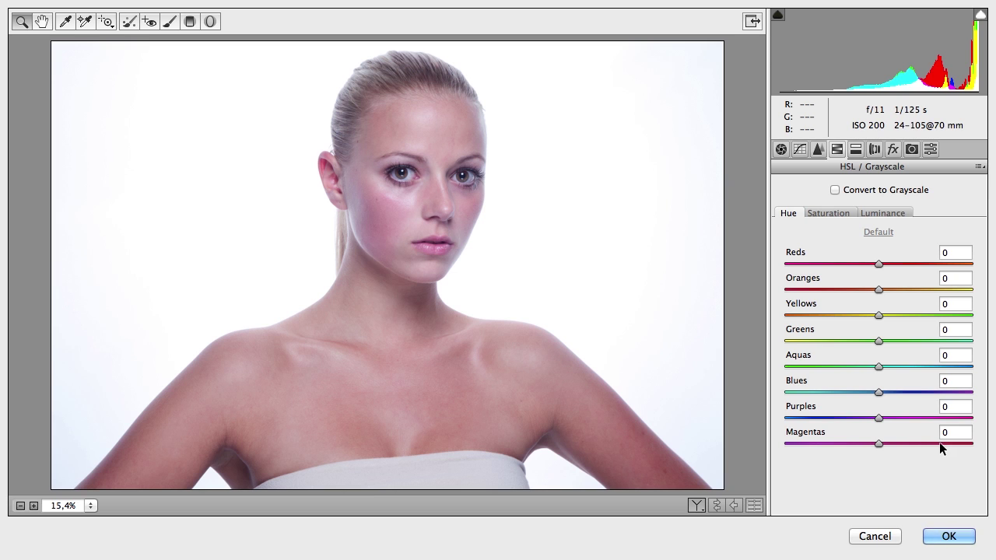
mouse_move(877, 442)
left_mouse_down()
mouse_move(920, 442)
mouse_move(877, 442)
left_mouse_up()
Set the Camera Calibration Red Primary to Hue +19 and Saturation -8
left_click(912, 149)
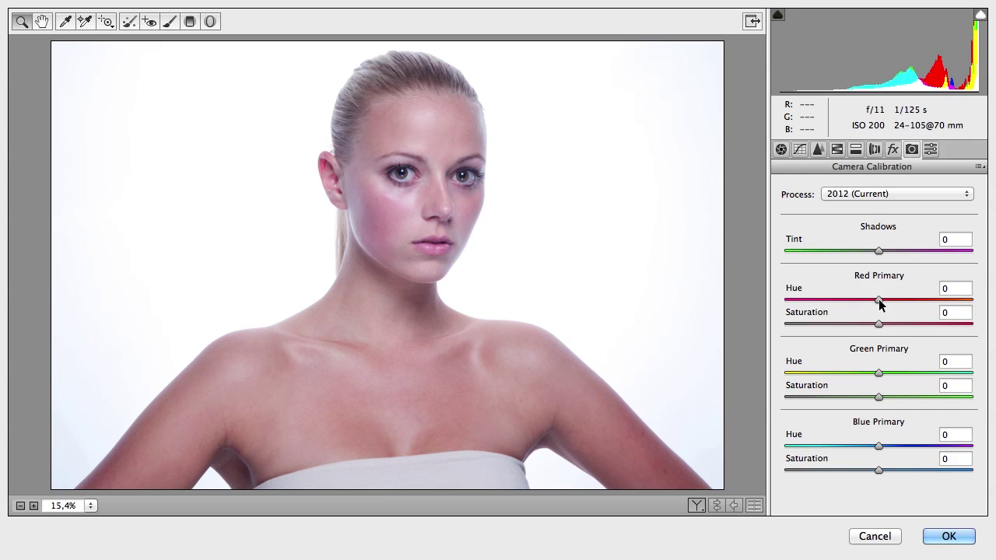
left_click_drag(879, 301, 841, 299)
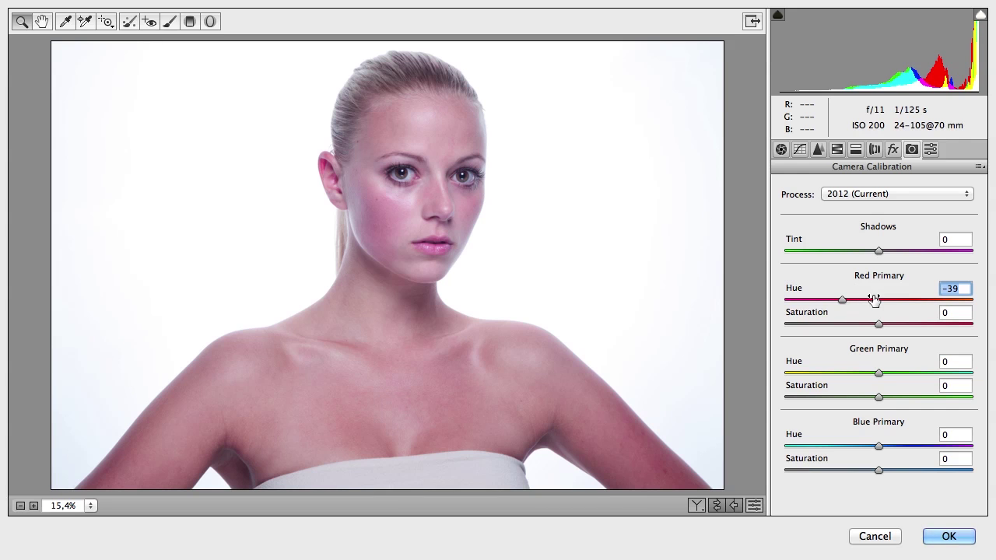
left_click_drag(841, 300, 871, 326)
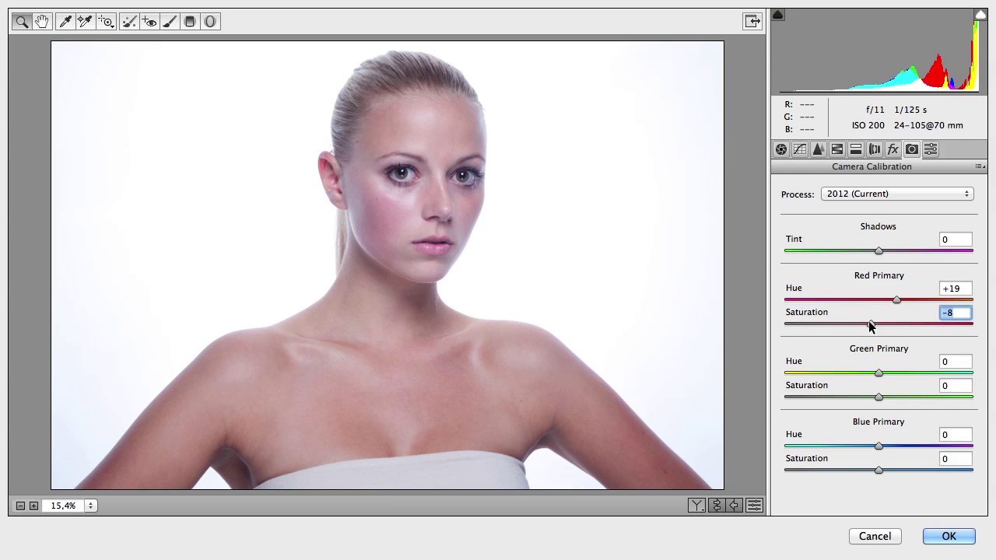
left_click(837, 150)
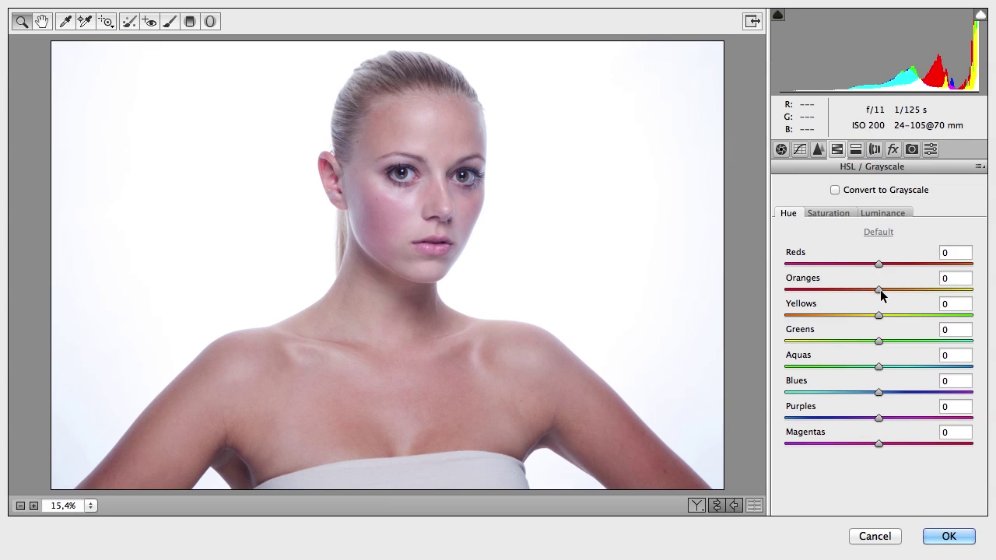
Try Oranges hue, saturation and luminance tweaks, leaving Oranges saturation at 0
mouse_move(879, 290)
left_mouse_down()
mouse_move(848, 289)
mouse_move(936, 290)
mouse_move(860, 290)
mouse_move(884, 290)
left_mouse_up()
left_click(823, 212)
left_click(882, 213)
left_click(827, 213)
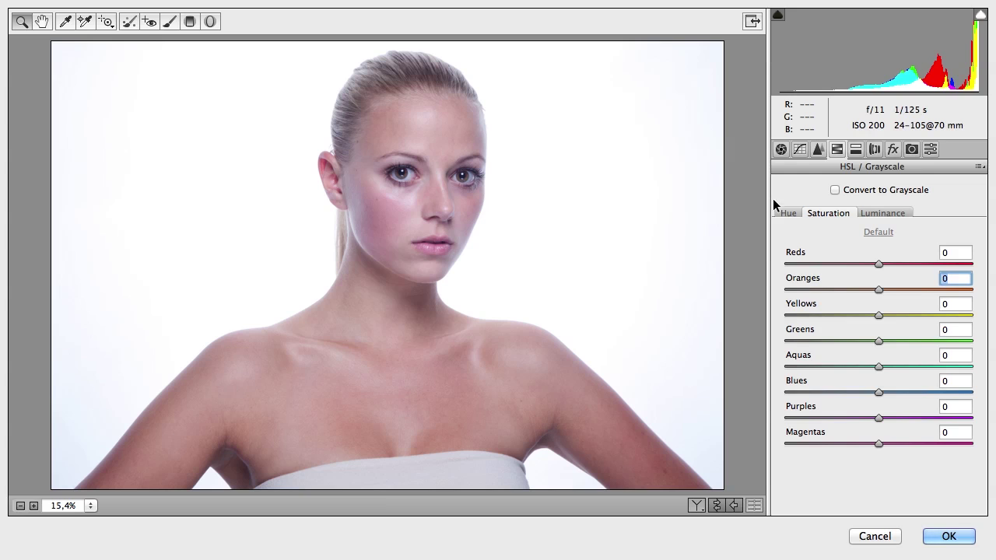
Warm the white balance to Temperature +8 and show the Split Toning controls
left_click(781, 149)
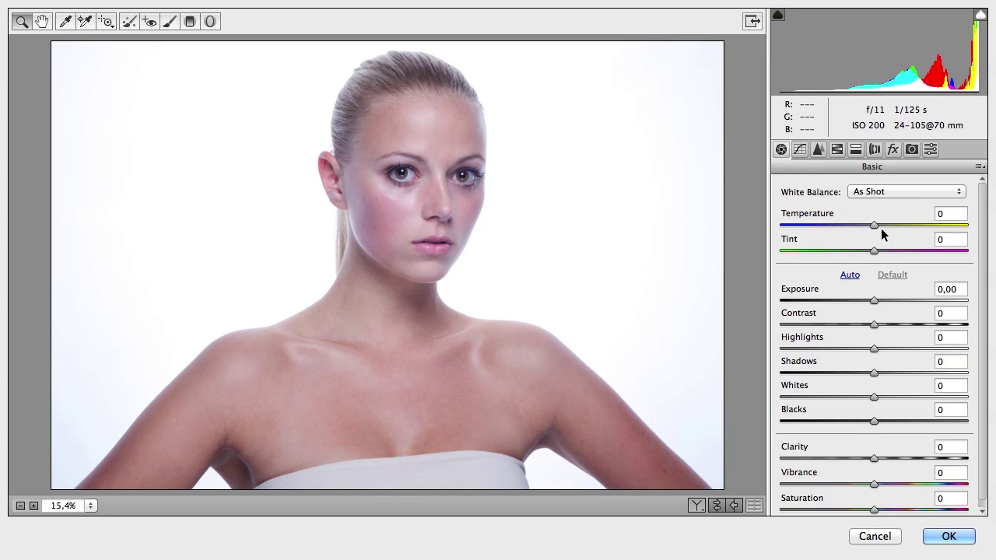
left_click_drag(874, 226, 881, 221)
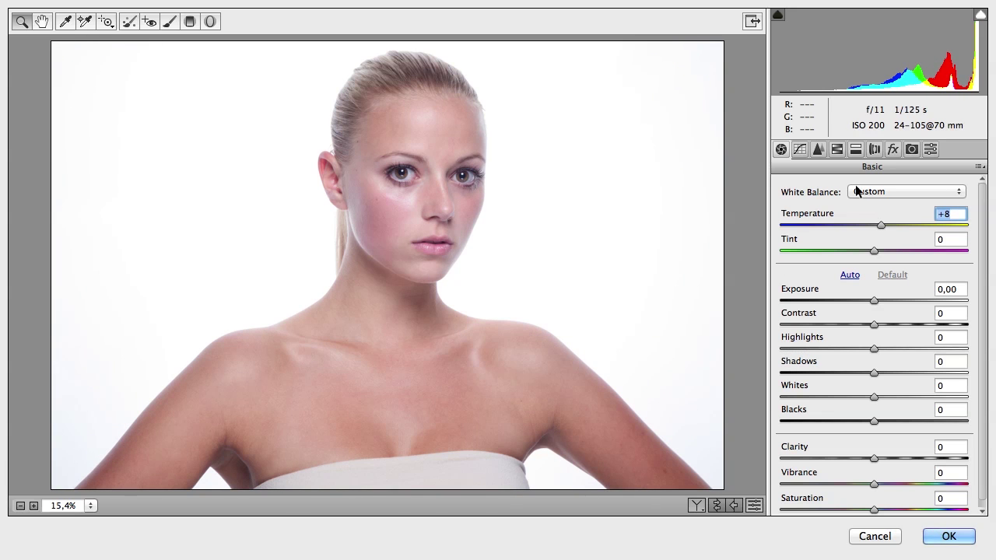
left_click(854, 150)
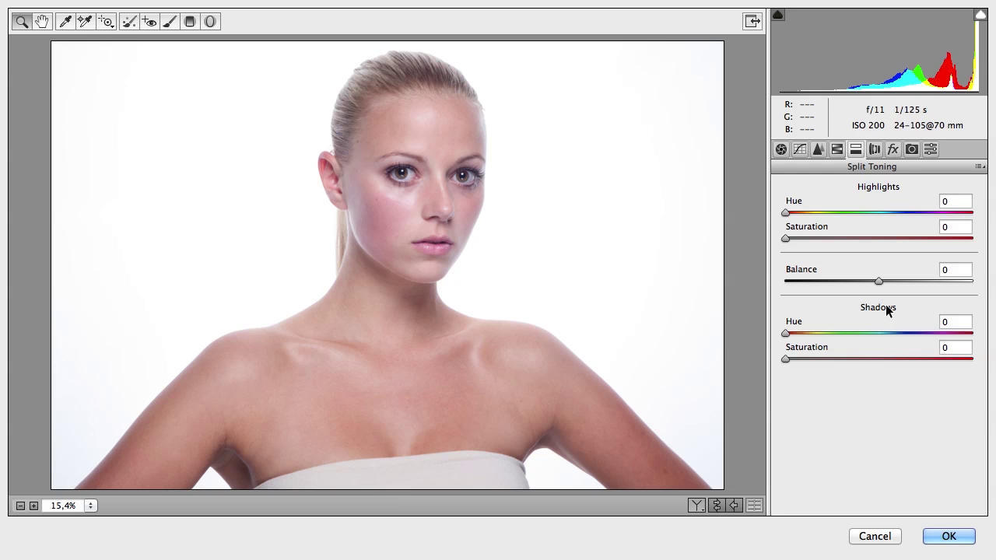
Lower the white balance Temperature to +4
left_click(779, 152)
left_click_drag(882, 224, 879, 219)
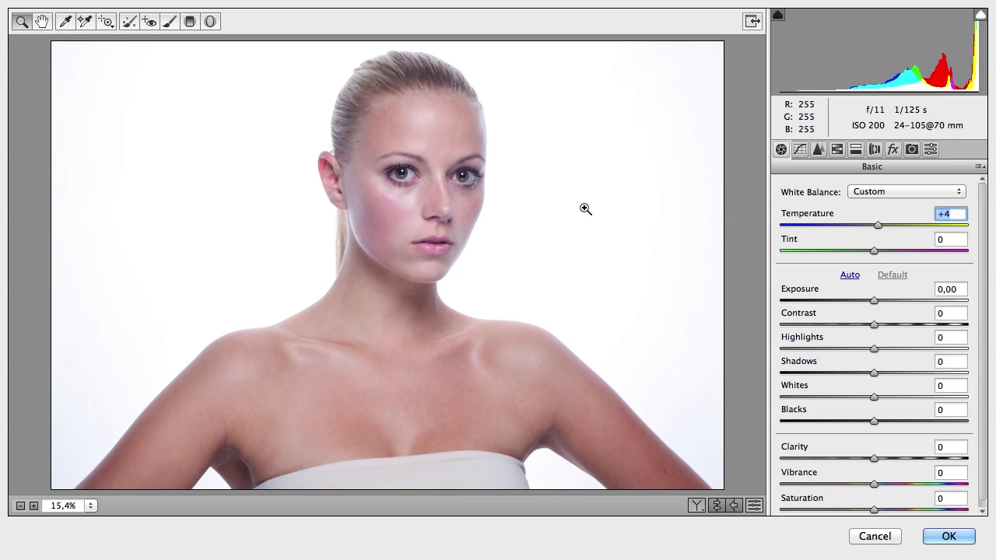
left_click(855, 150)
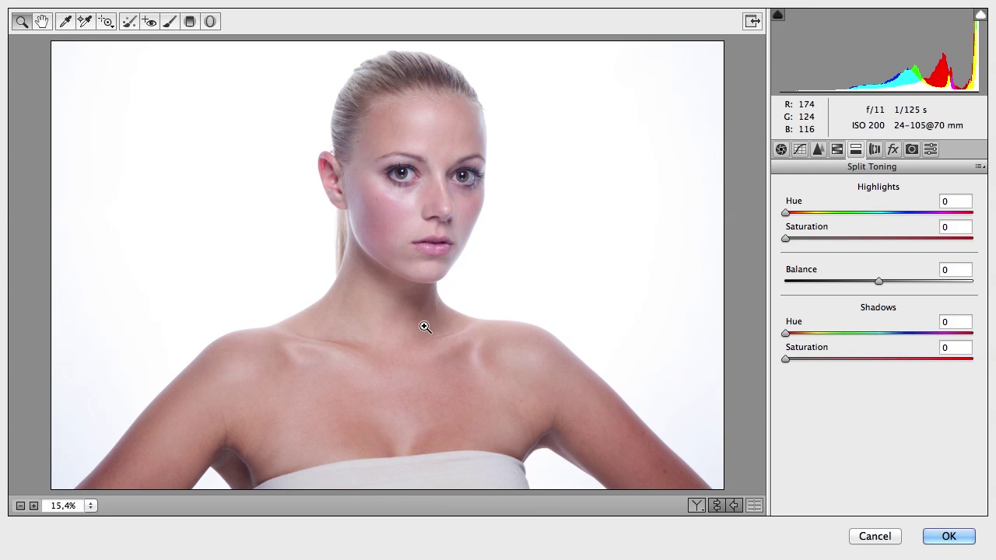
Split-tone the shadows to Hue 12, Saturation 7 and apply the Camera Raw Filter
mouse_move(785, 333)
left_mouse_down()
mouse_move(795, 335)
mouse_move(785, 362)
mouse_move(800, 363)
mouse_move(789, 333)
left_mouse_up()
left_click(800, 361)
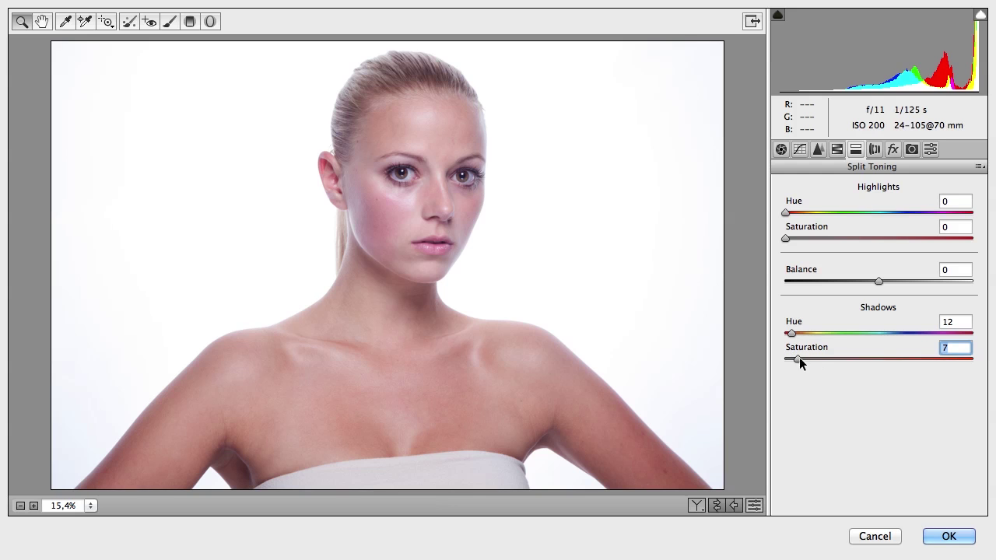
left_click(948, 536)
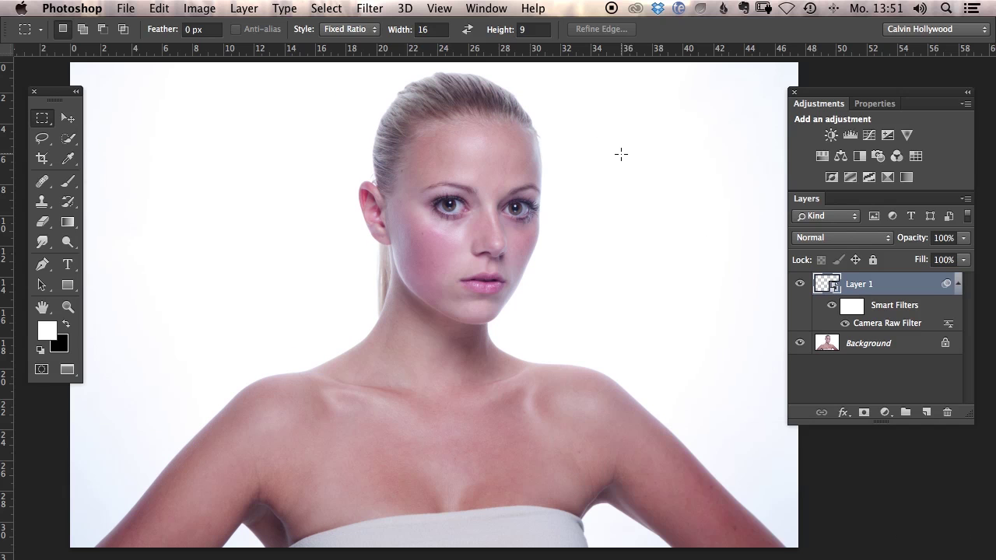
Toggle Layer 1's visibility to compare the corrected portrait with the original
left_click(800, 286)
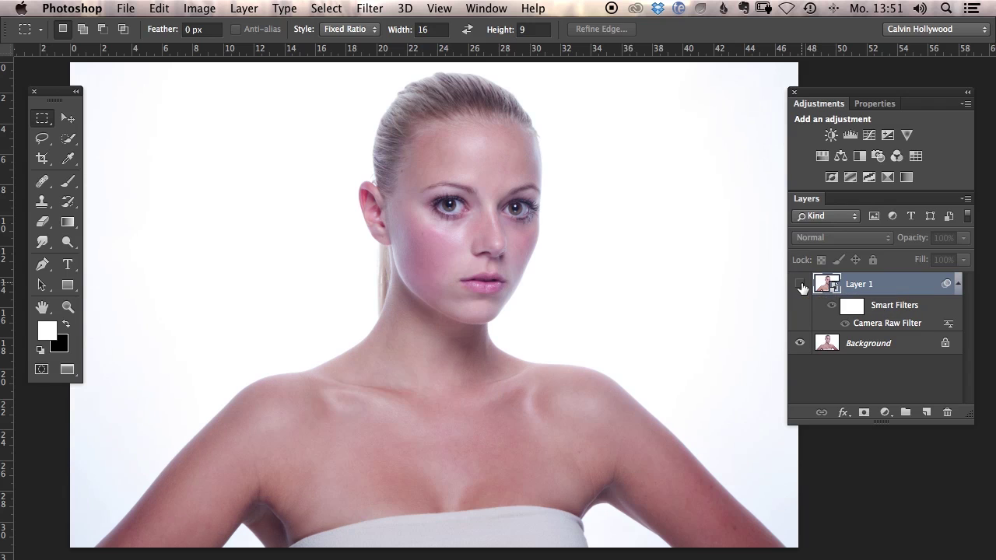
left_click(802, 287)
left_click(801, 287)
left_click(802, 287)
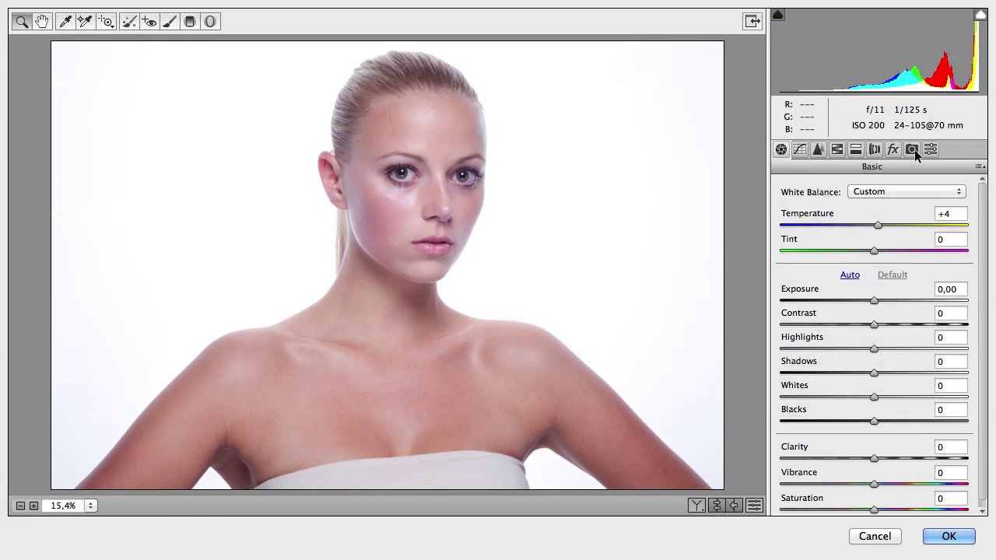
Check the Red Primary calibration at +19/-8 and apply the Camera Raw Filter
left_click(911, 148)
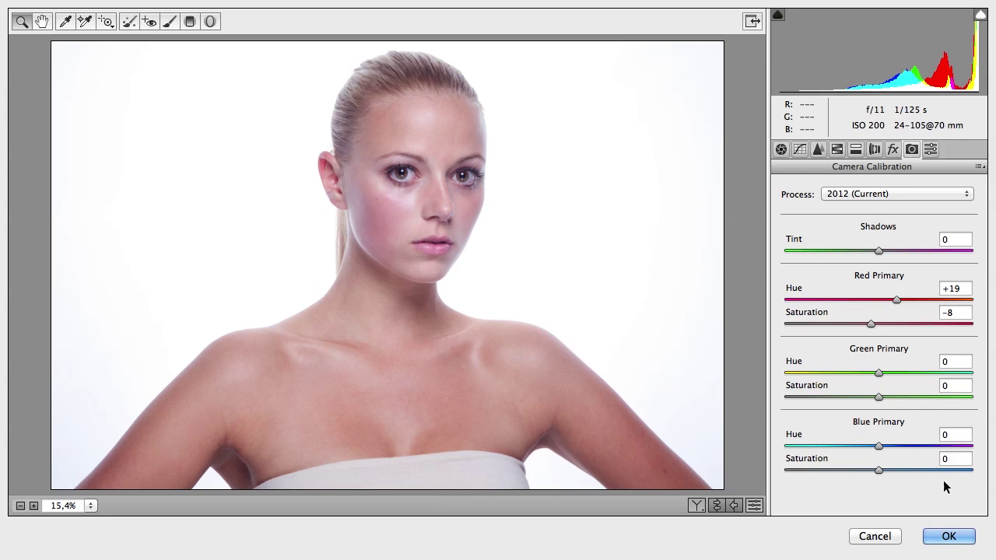
left_click(949, 536)
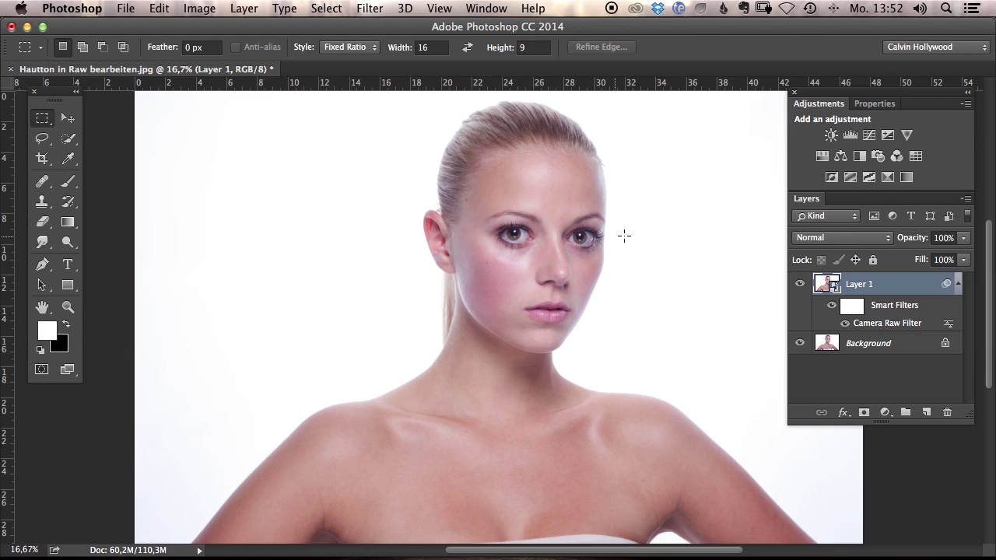